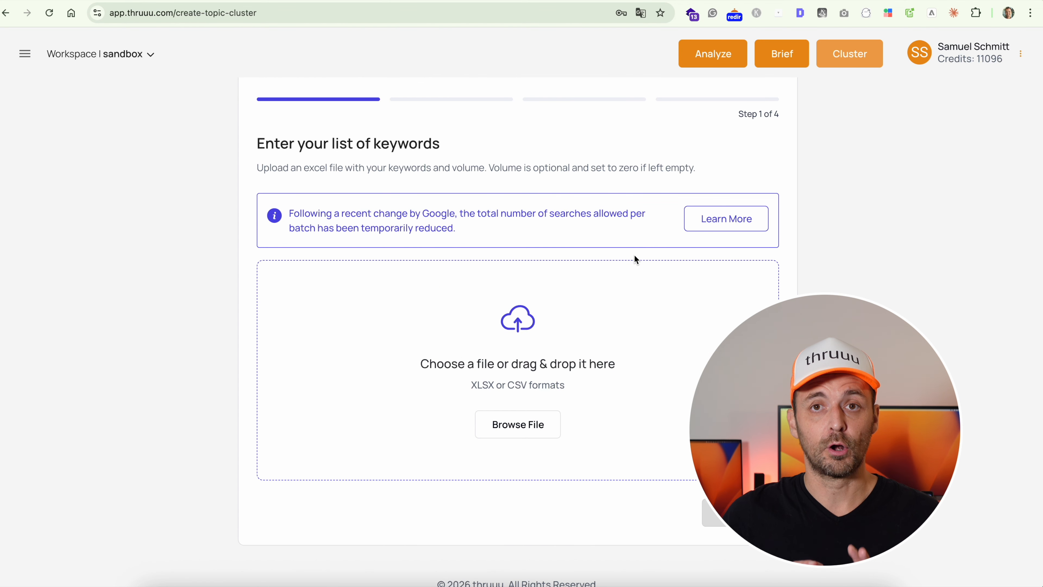
Switch to the marketing automation workbook in Excel and examine the keyword column from its header downward.
key("super+Tab")
scroll(373, 247, "up", 15)
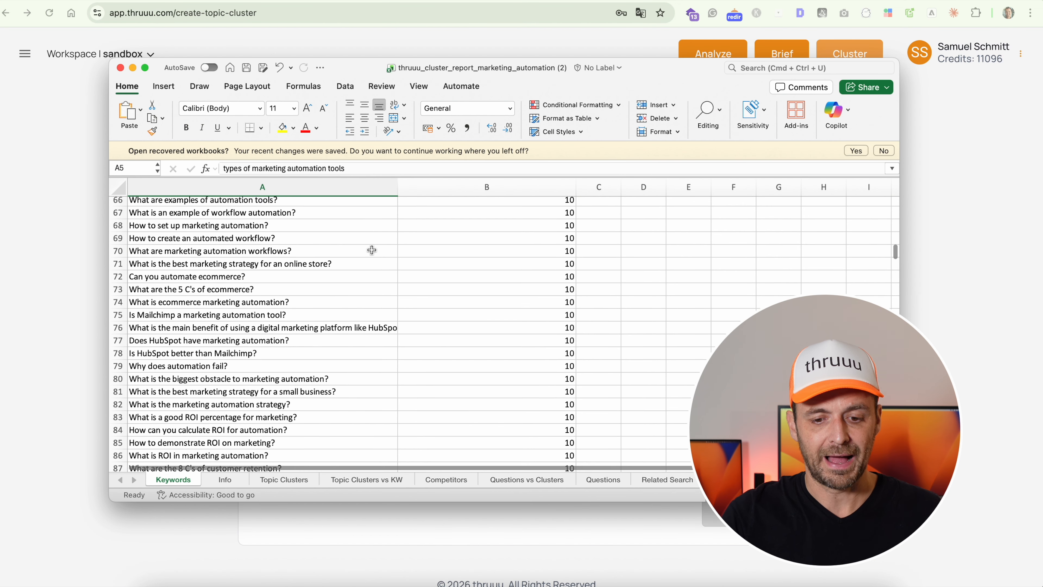
left_click(202, 207)
scroll(203, 206, "up", 1)
left_click(193, 203, "shift")
key("Down")
left_click(193, 203)
key("Down")
key("Down")
key("Down")
key("Down")
key("Down")
key("Down")
key("Down")
key("Down")
key("Down")
key("Down")
key("Down")
key("Down")
key("Up")
key("Up")
Examine the search volumes in the volume column, going down from its header to row 11.
left_click(446, 203)
key("Down")
key("Down")
key("Down")
key("Down")
key("Down")
key("Down")
key("Down")
key("Down")
key("Down")
key("Down")
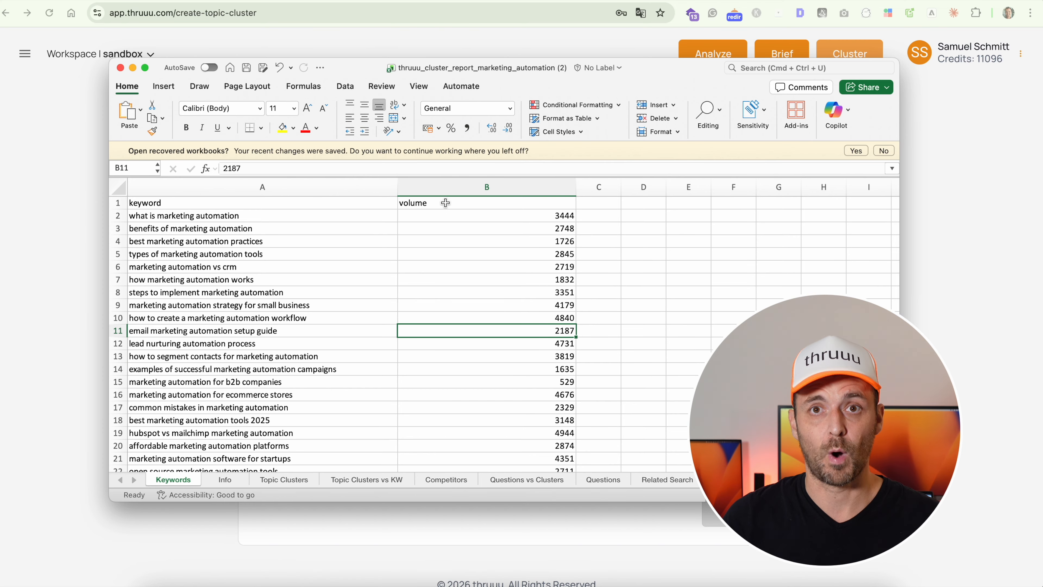
Select the keywords in A2:A18 and look through the rest of the keyword list on the Keywords sheet.
left_click(246, 203)
left_click_drag(238, 216, 239, 417)
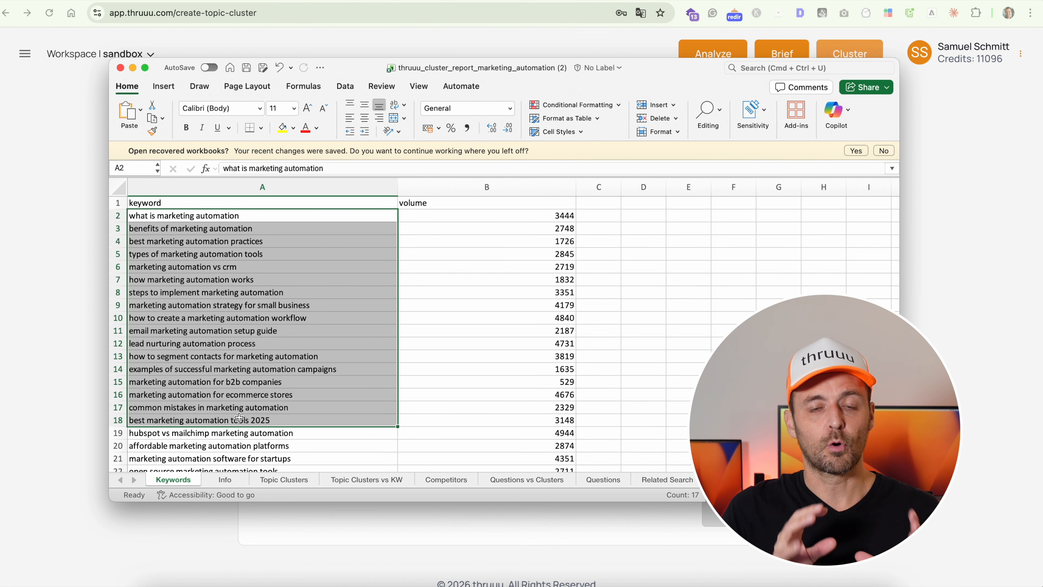
scroll(239, 418, "down", 7)
scroll(239, 418, "down", 6)
left_click(239, 417)
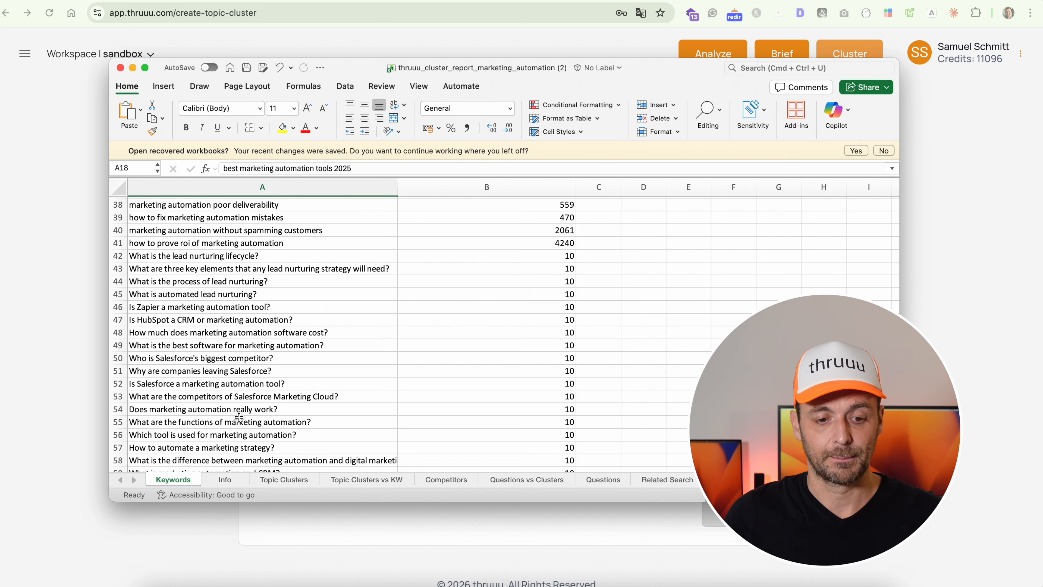
scroll(239, 417, "up", 10)
scroll(239, 417, "down", 1)
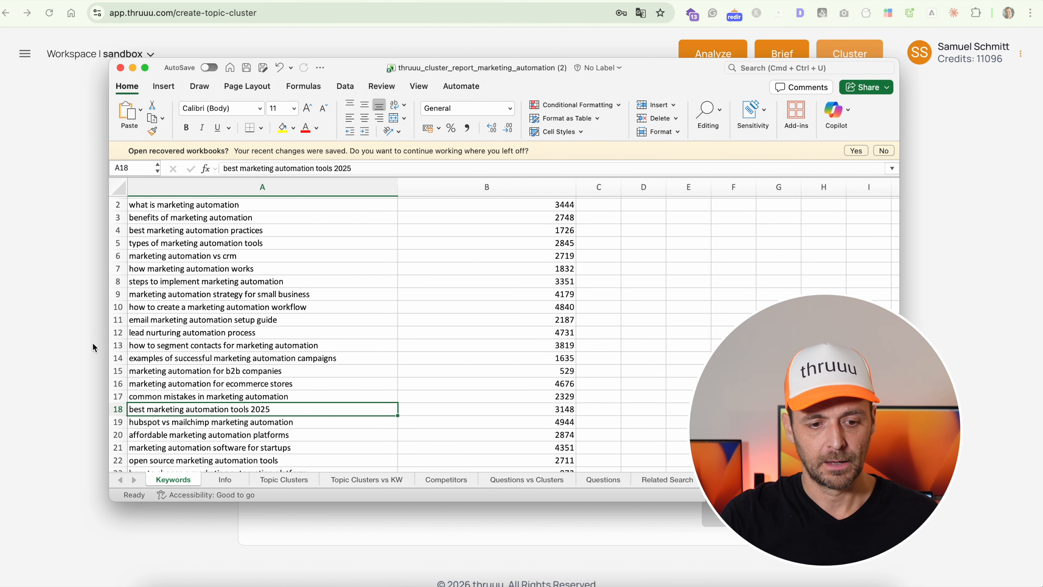
Return to the thruuu topic cluster page and upload thruuu_cluster_report_marketing_automation (2).xlsx from the Downloads folder.
left_click(76, 271)
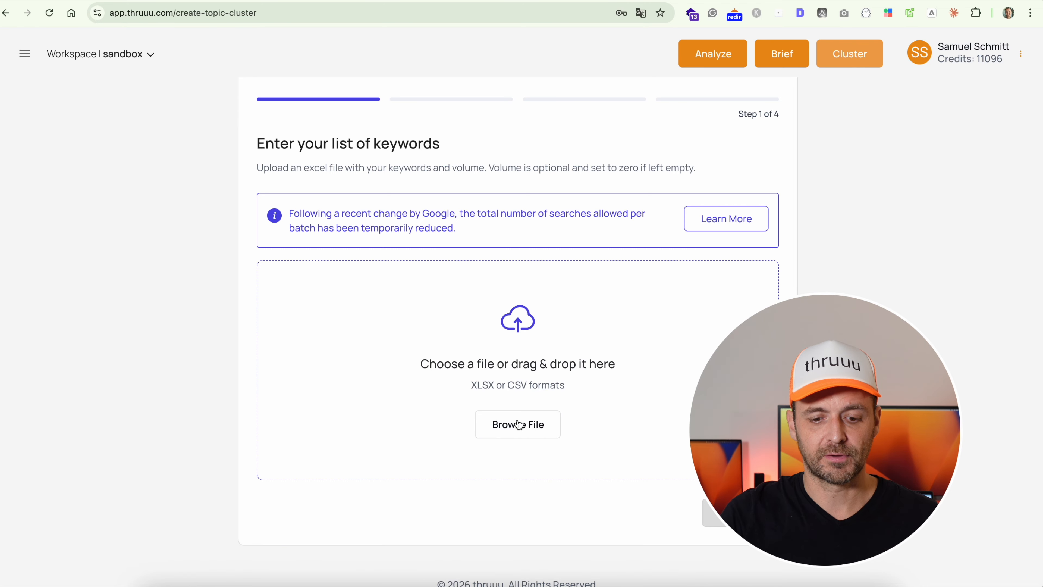
left_click(514, 430)
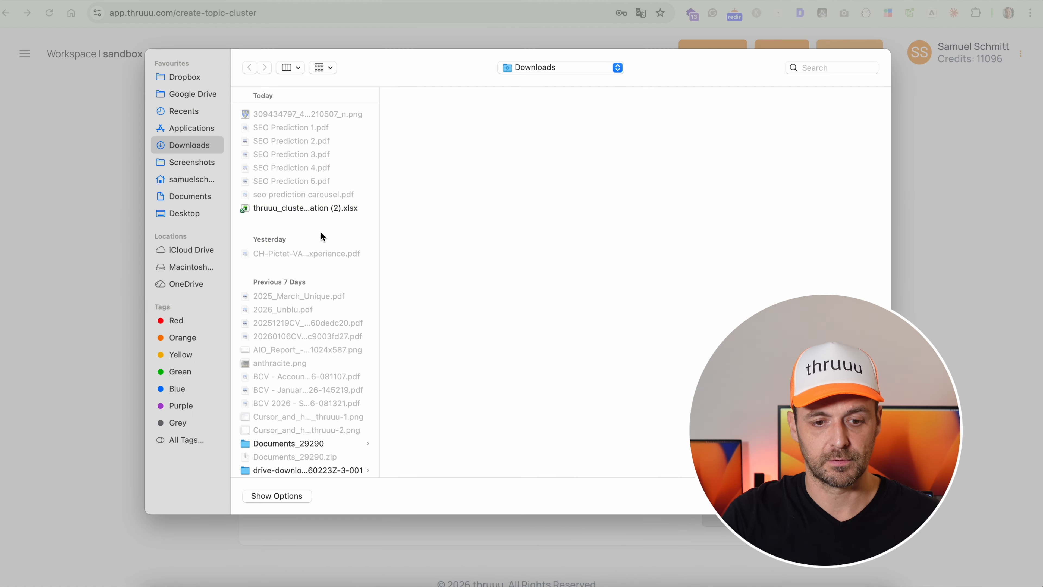
left_click(274, 208)
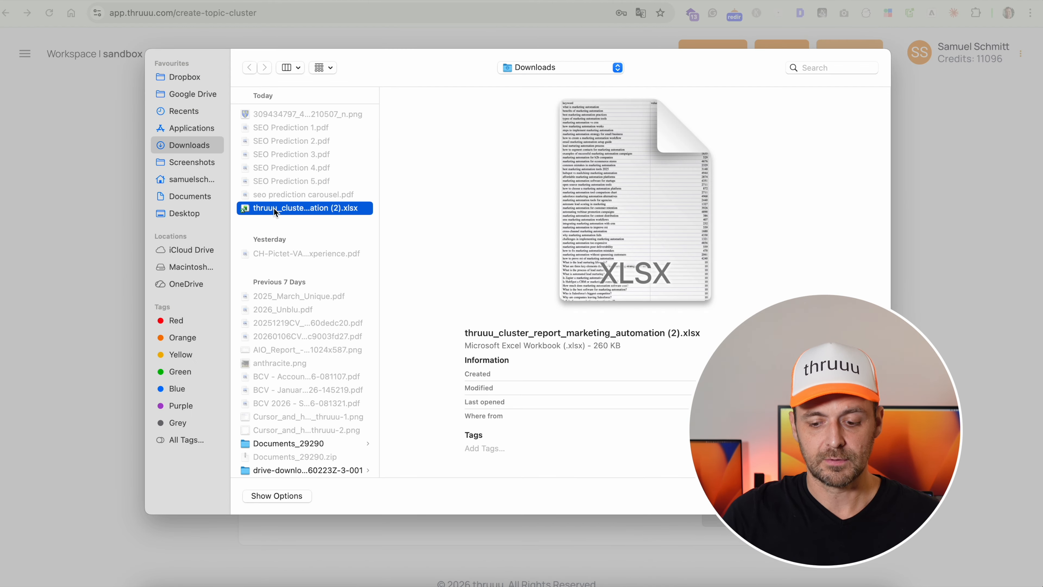
double_click(274, 207)
scroll(443, 230, "down", 3)
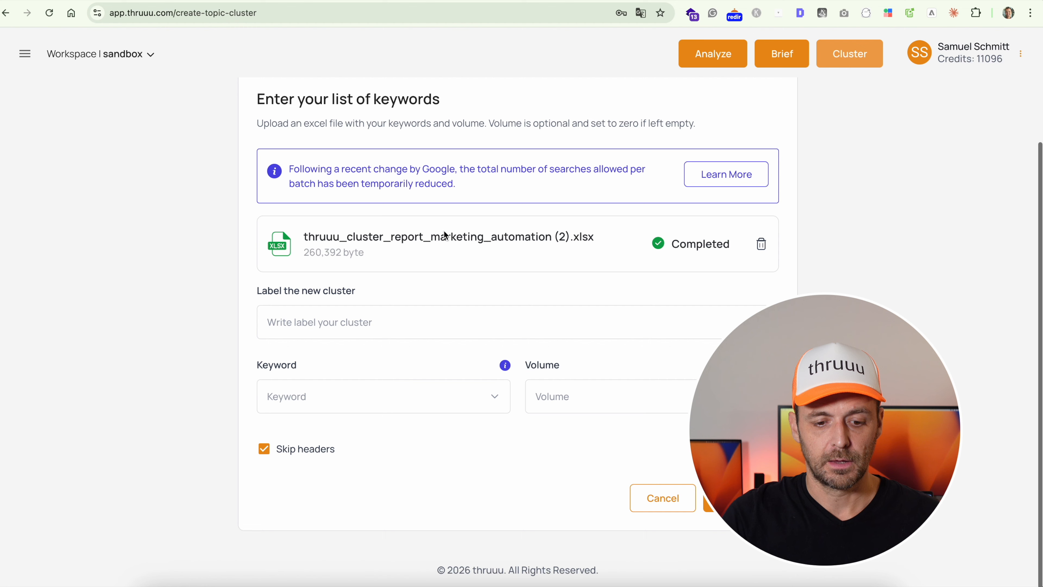
Label the new cluster marketing_automation, reusing that part of the uploaded file's name.
double_click(473, 240)
key("super+c")
left_click(347, 325)
key("super+v")
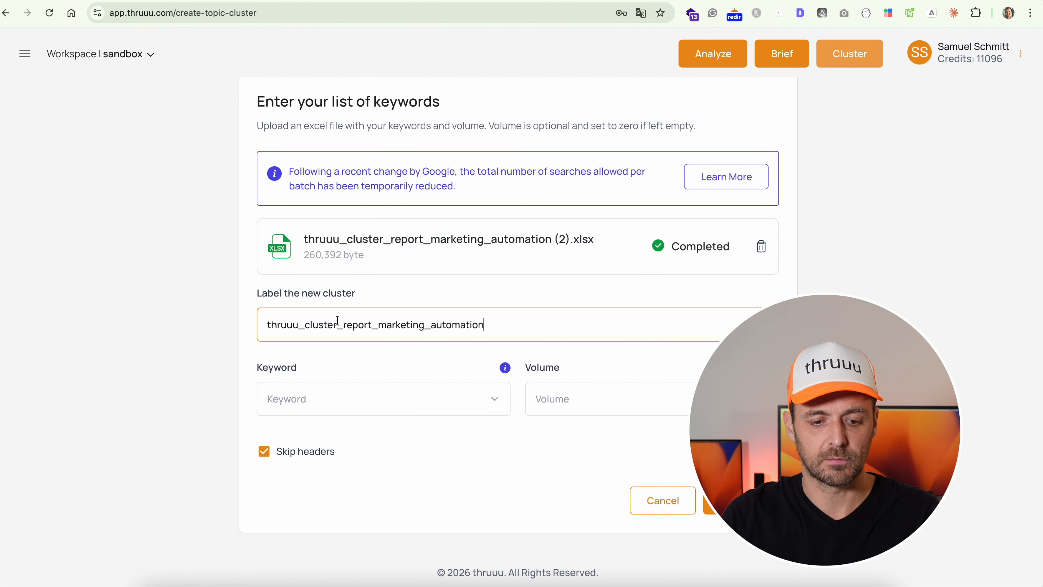
left_click_drag(378, 325, 243, 317)
key("BackSpace")
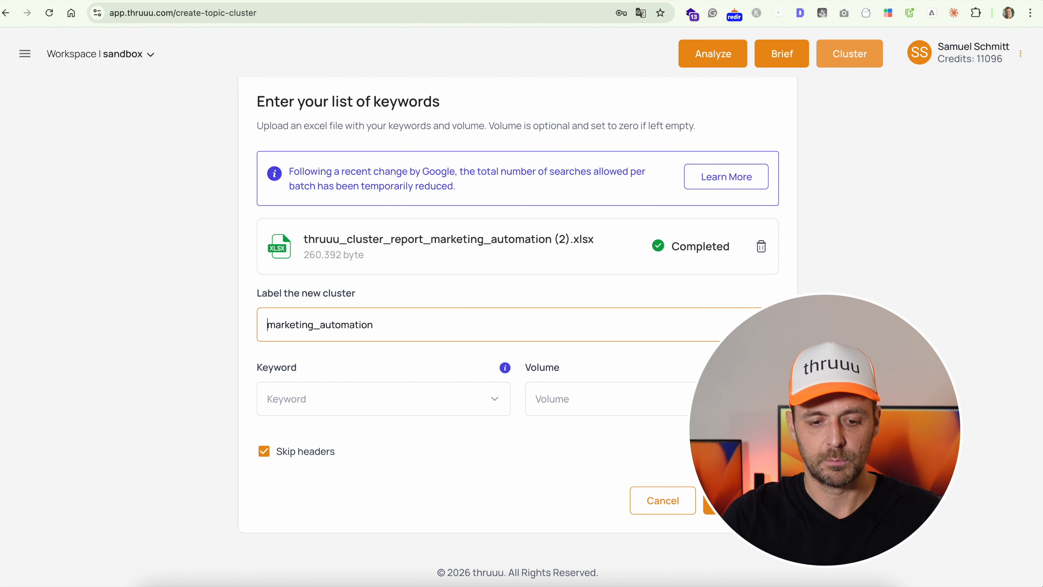
scroll(391, 303, "down", 1)
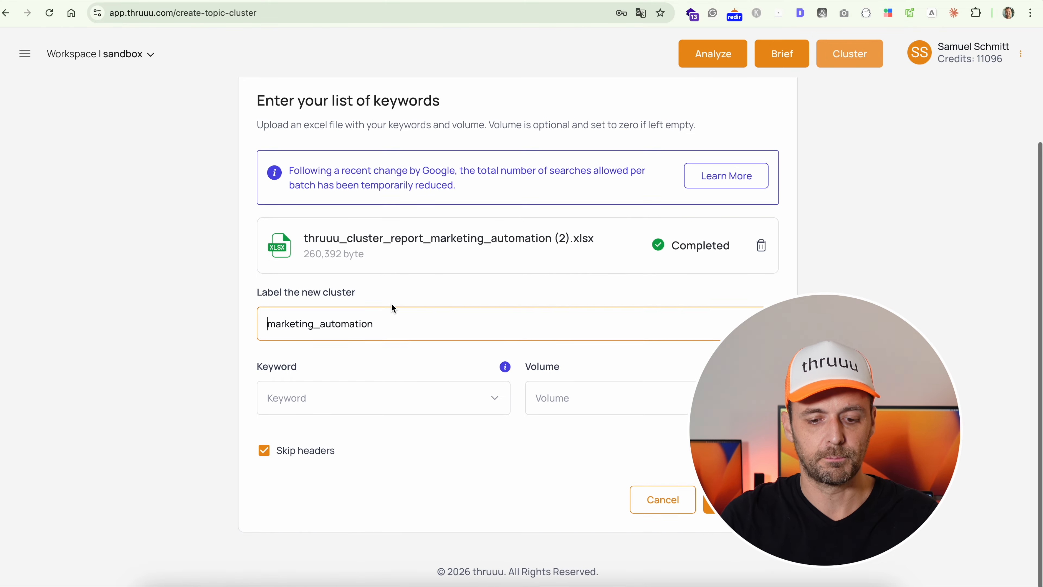
Map the Keyword field to the keyword column and Volume to the volume column, and continue to the SERP settings.
left_click(355, 400)
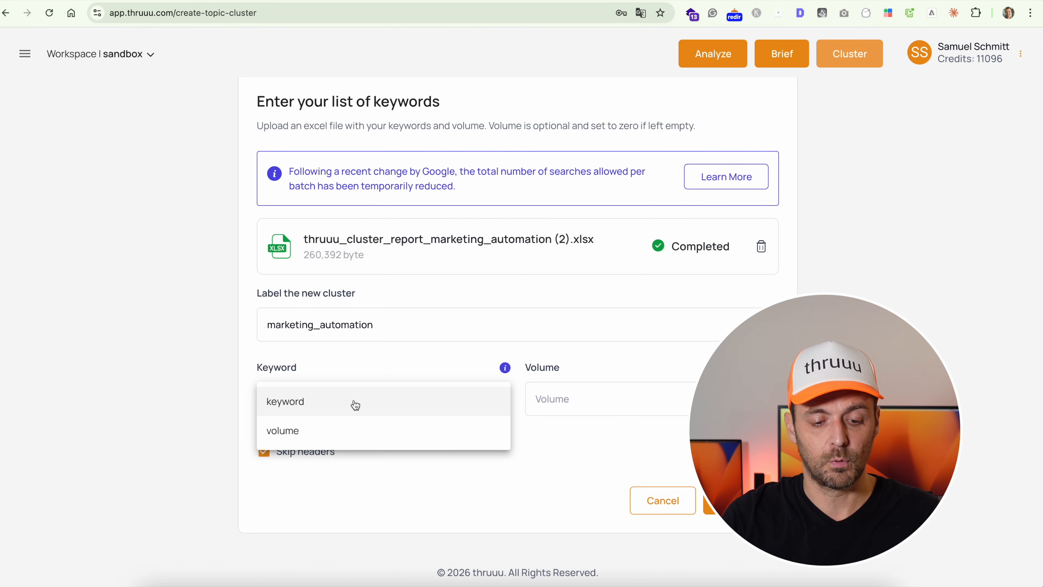
left_click(333, 404)
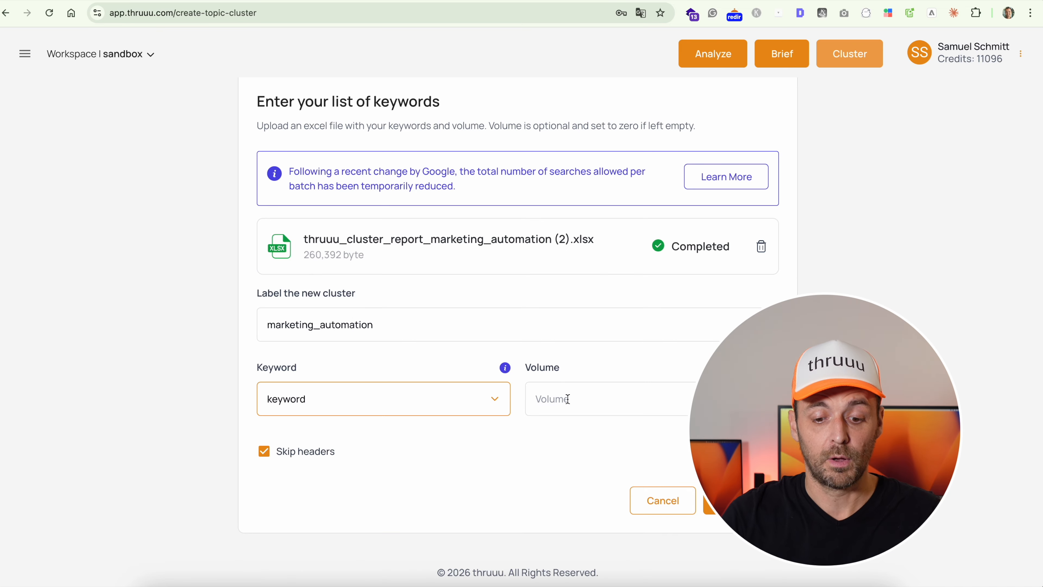
left_click(568, 399)
left_click(557, 431)
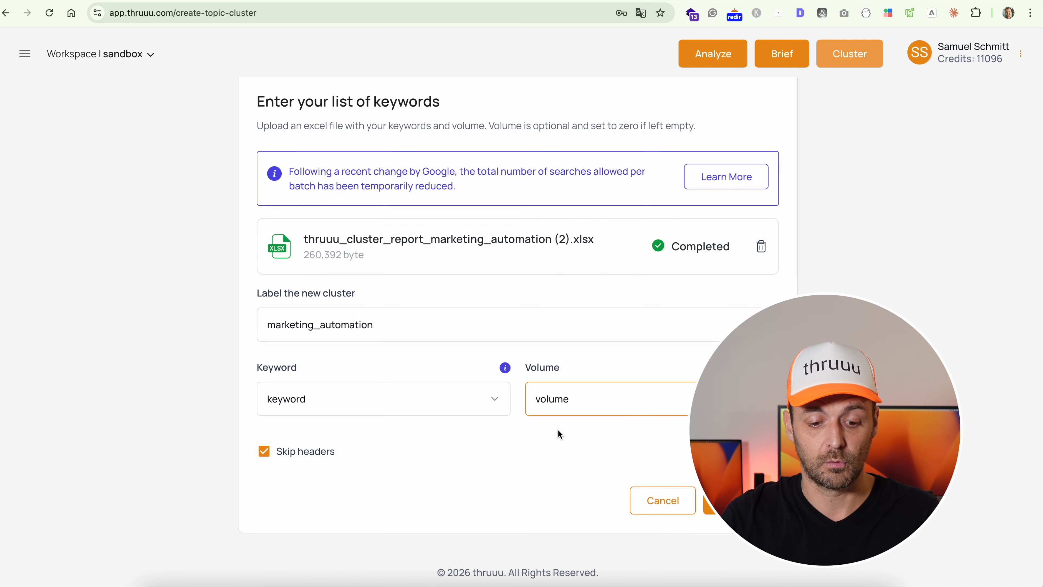
left_click_drag(744, 391, 174, 342)
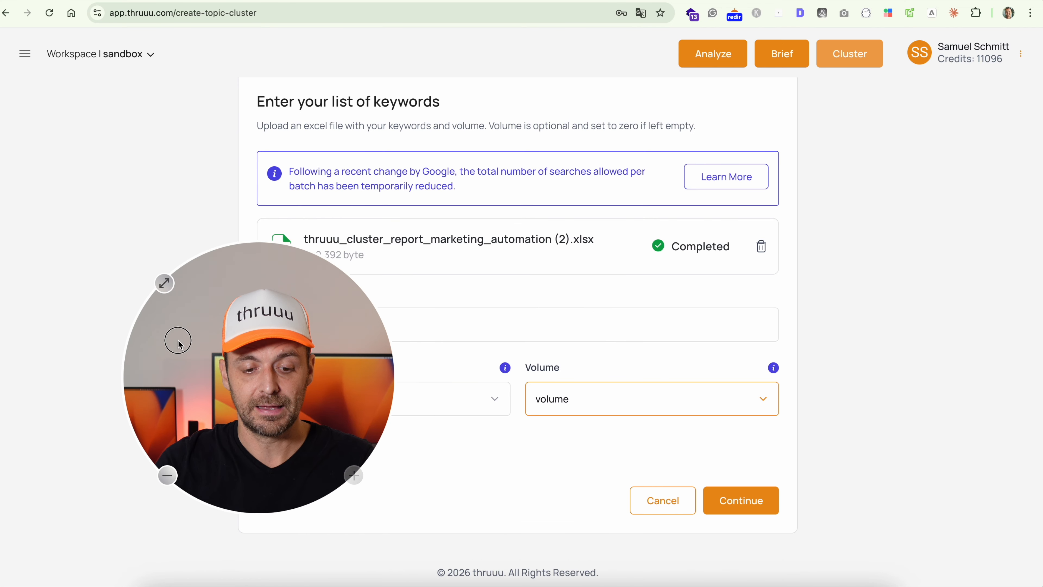
left_click(735, 498)
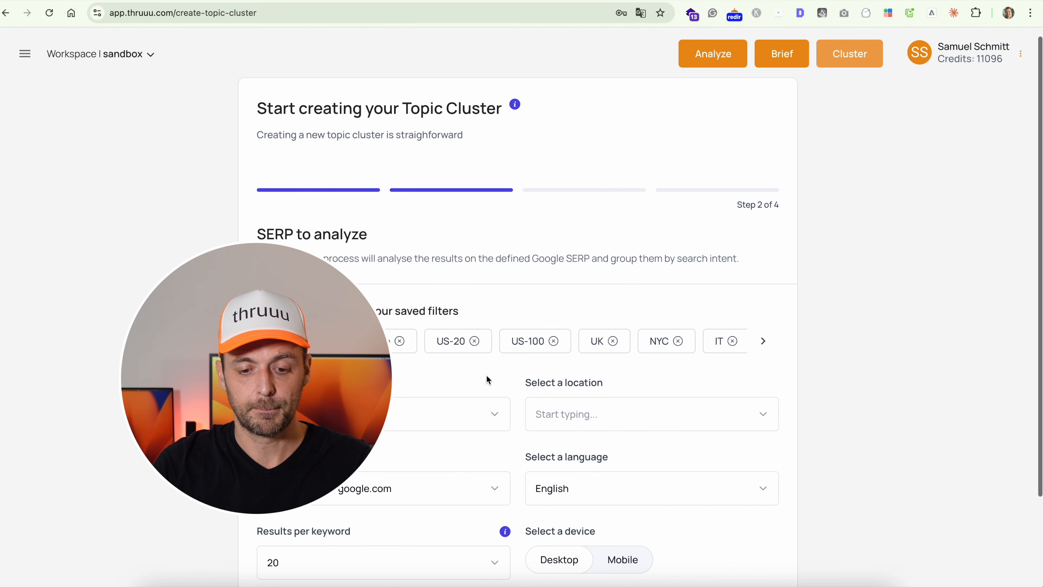
Review the SERP settings and look at the available countries without changing the selection.
left_click_drag(267, 321, 177, 154)
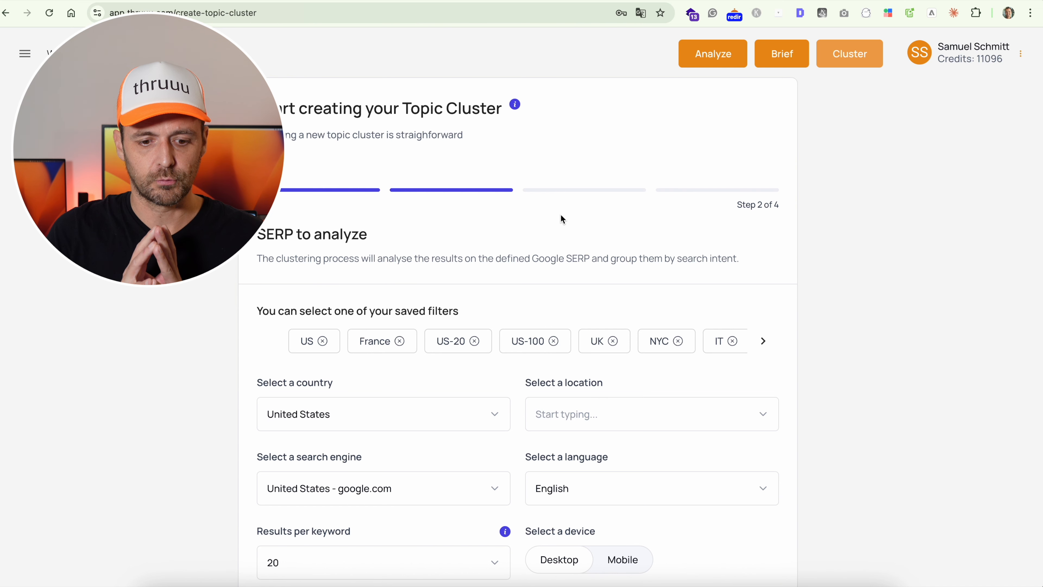
scroll(561, 218, "down", 2)
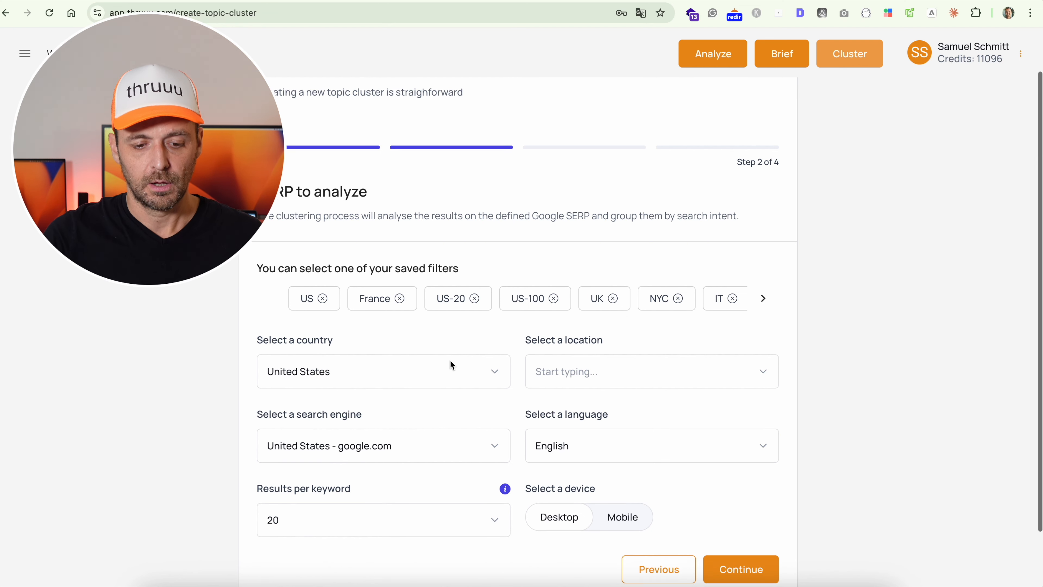
scroll(450, 361, "down", 1)
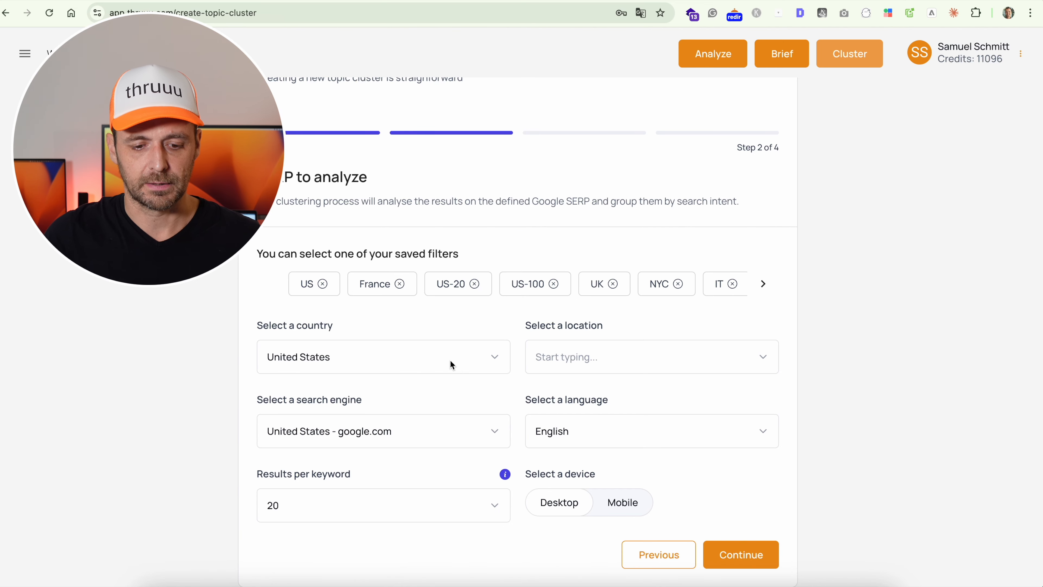
left_click(369, 359)
left_click(409, 331)
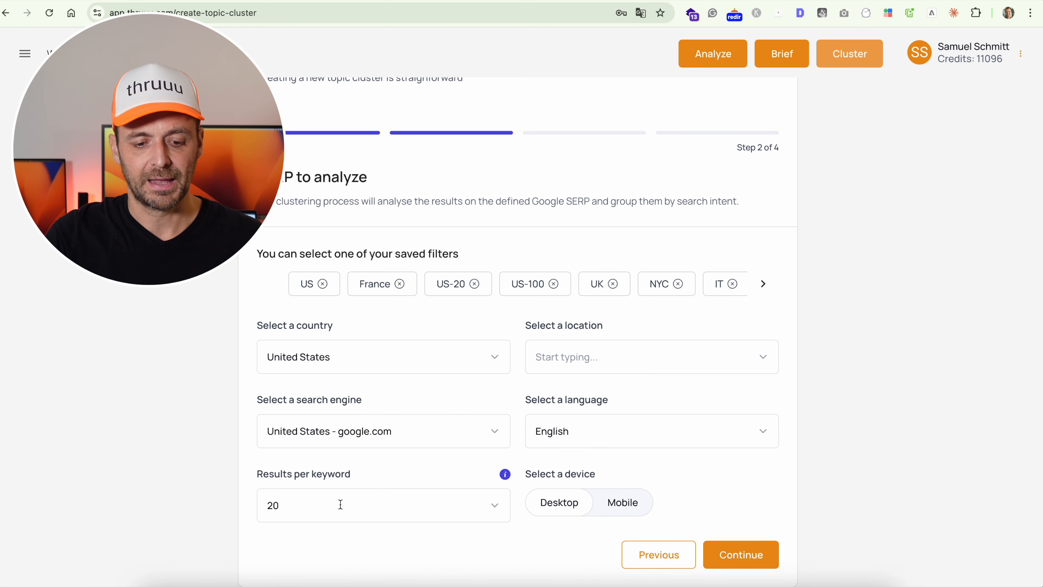
Read the explanation of the results per keyword setting and examine its available options.
scroll(341, 504, "down", 2)
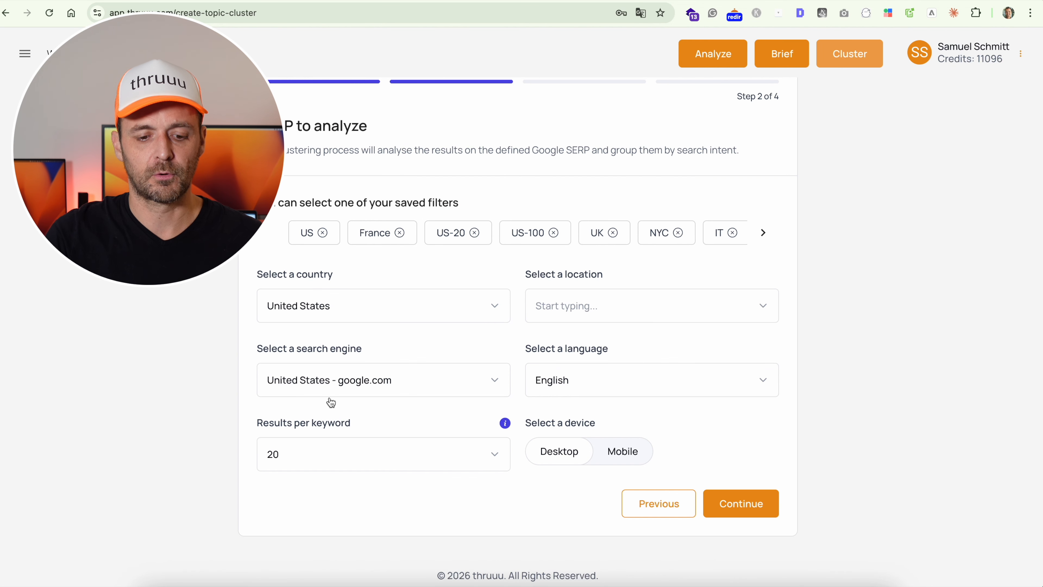
mouse_move(505, 424)
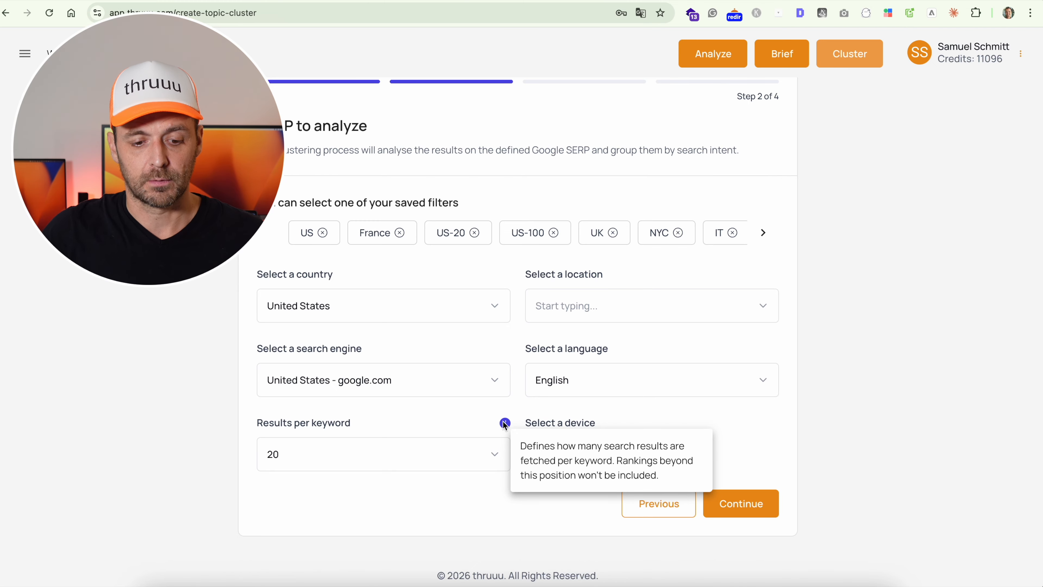
left_click(337, 463)
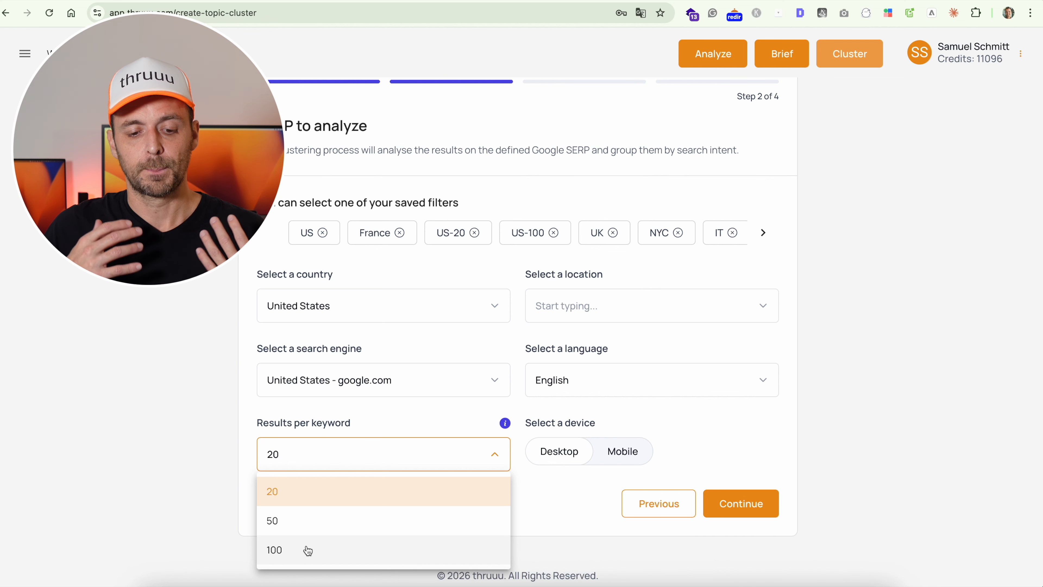
left_click(227, 477)
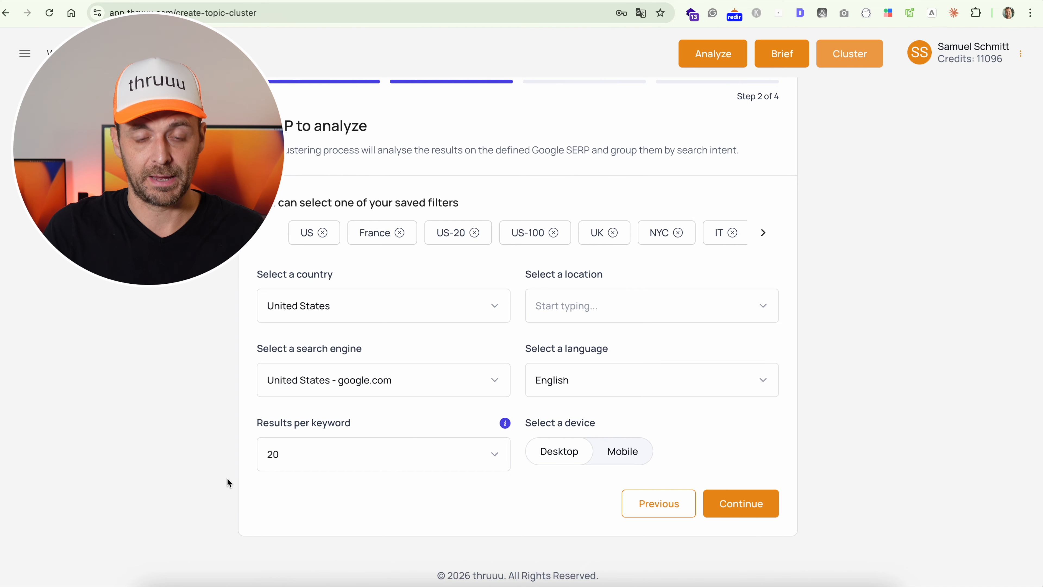
left_click(291, 453)
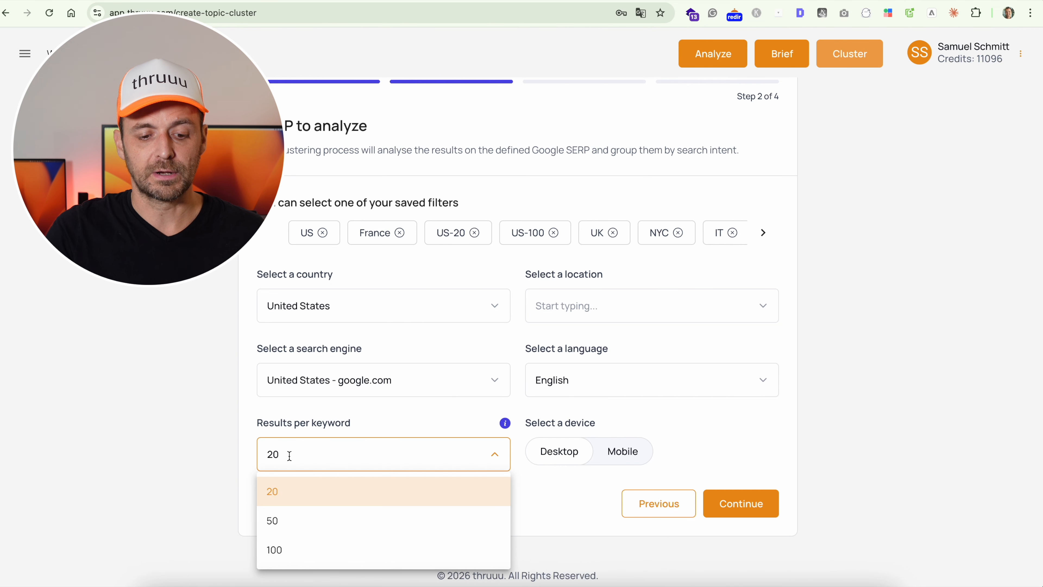
left_click(303, 427)
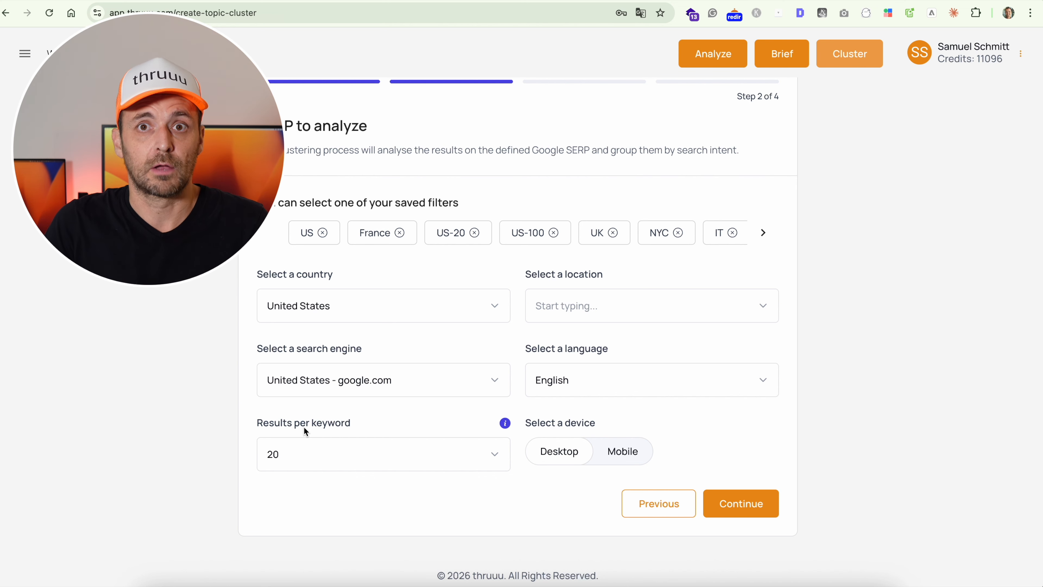
left_click(275, 453)
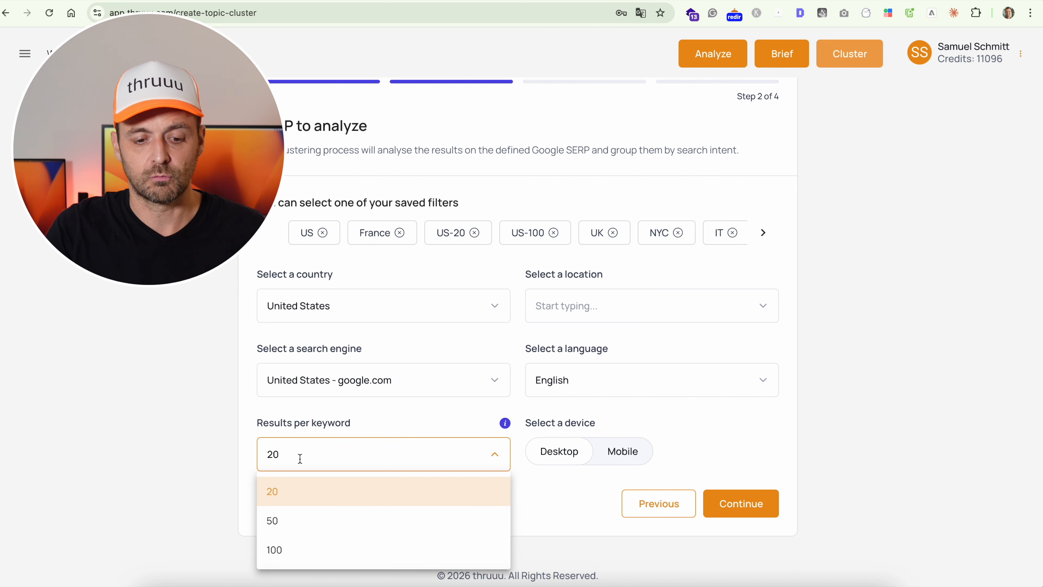
left_click(319, 426)
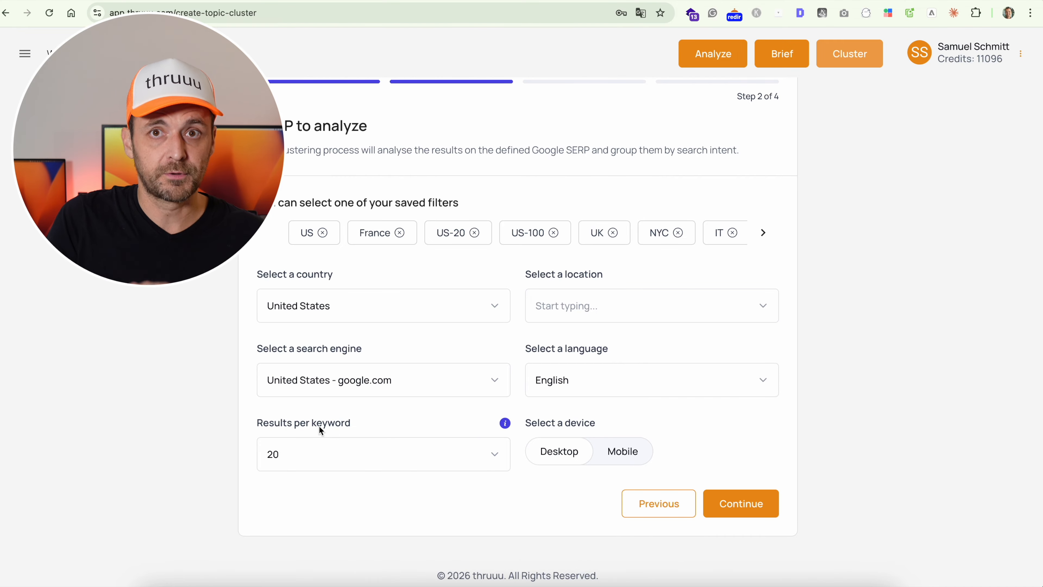
Set the results per keyword to 50 and continue to the analysis options.
left_click(299, 456)
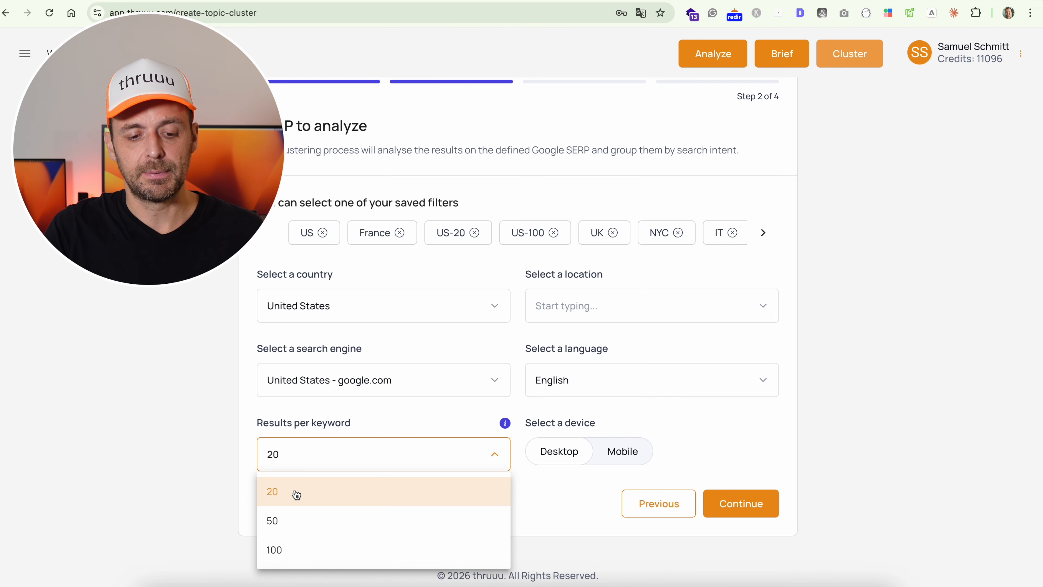
left_click(289, 518)
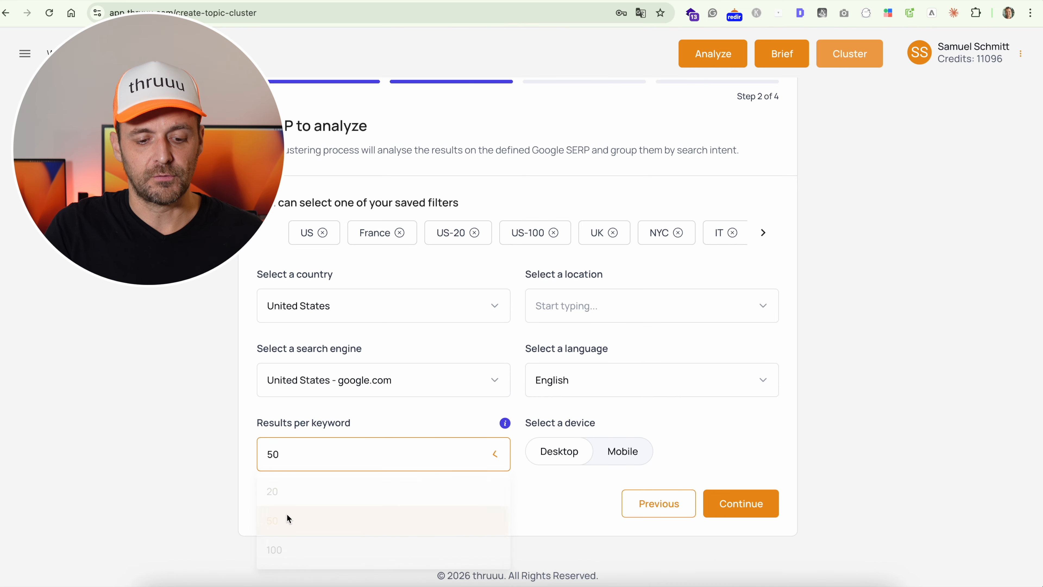
left_click(312, 450)
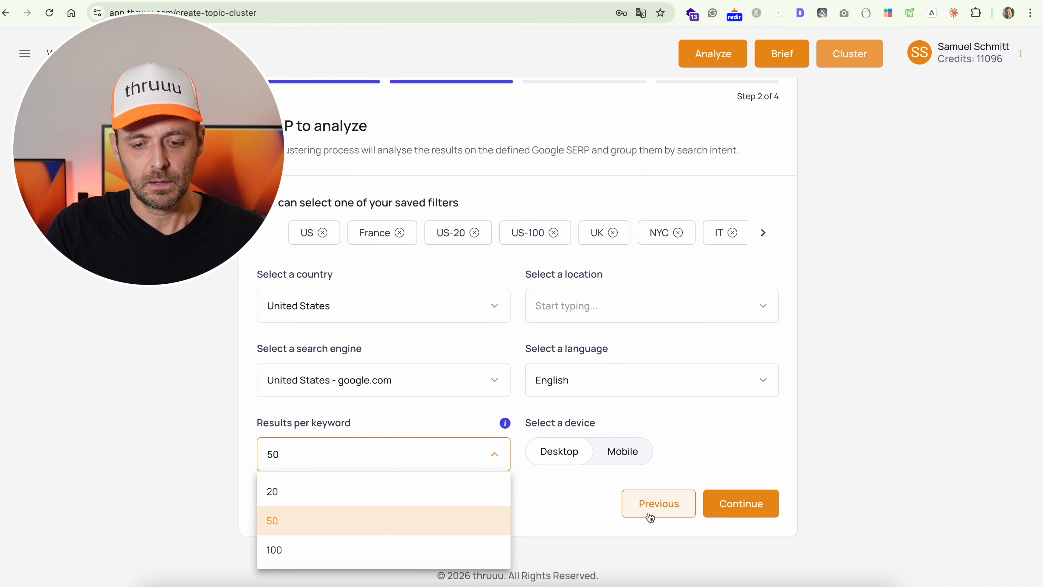
left_click(585, 505)
left_click(750, 504)
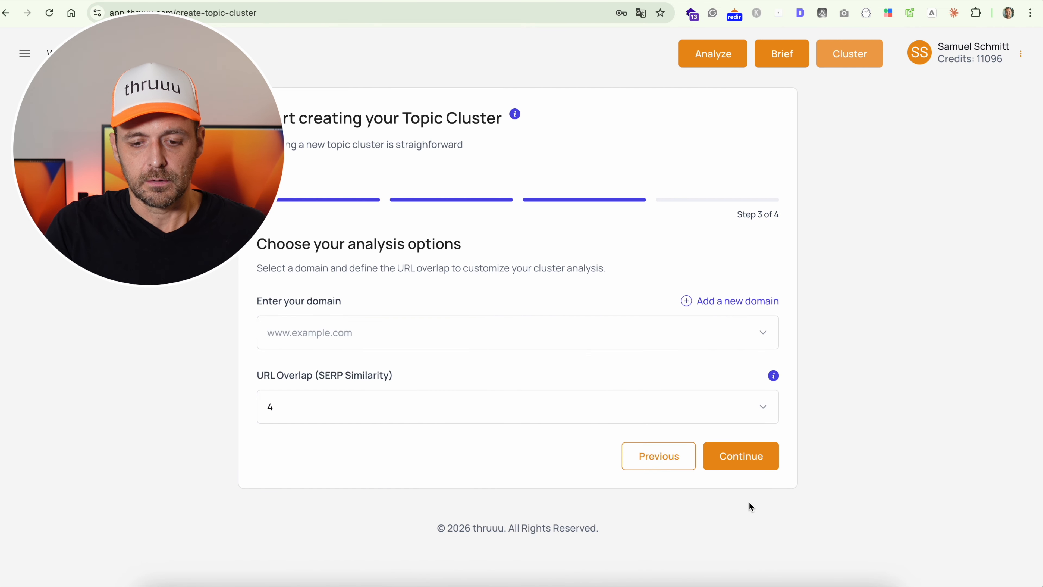
Choose activecampaign.com as the domain for the cluster analysis.
left_click(430, 343)
scroll(400, 388, "down", 10)
scroll(401, 389, "down", 2)
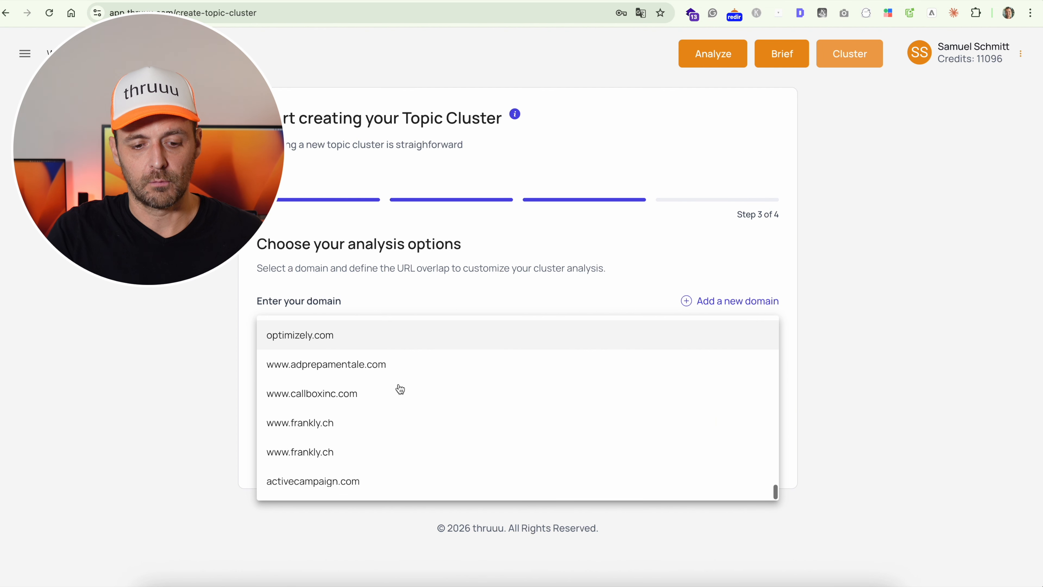
left_click(320, 481)
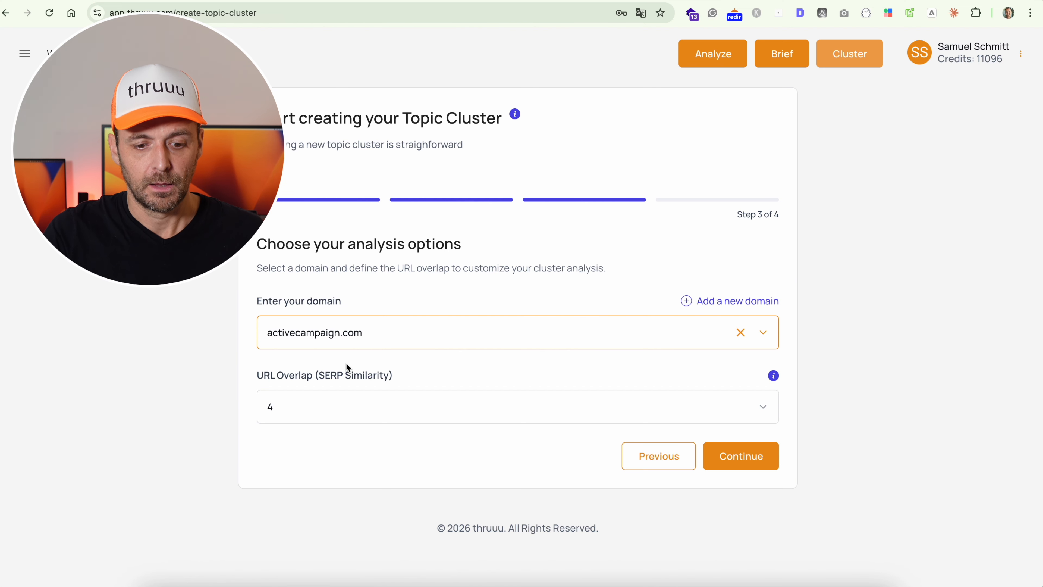
Set the URL overlap (SERP similarity) for the cluster analysis to 10.
left_click_drag(257, 378, 426, 375)
left_click(427, 376)
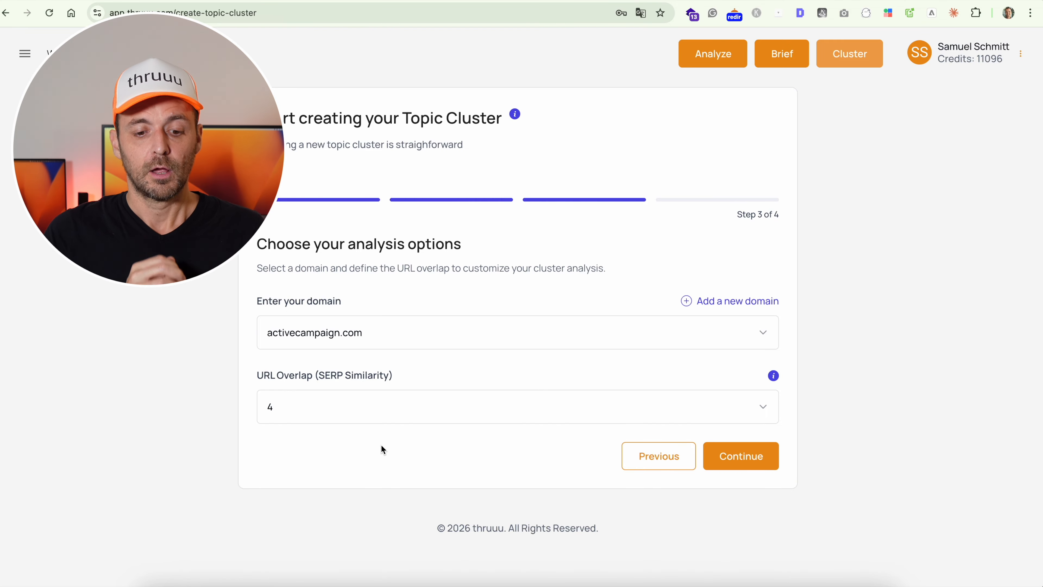
left_click(356, 408)
scroll(335, 468, "down", 1)
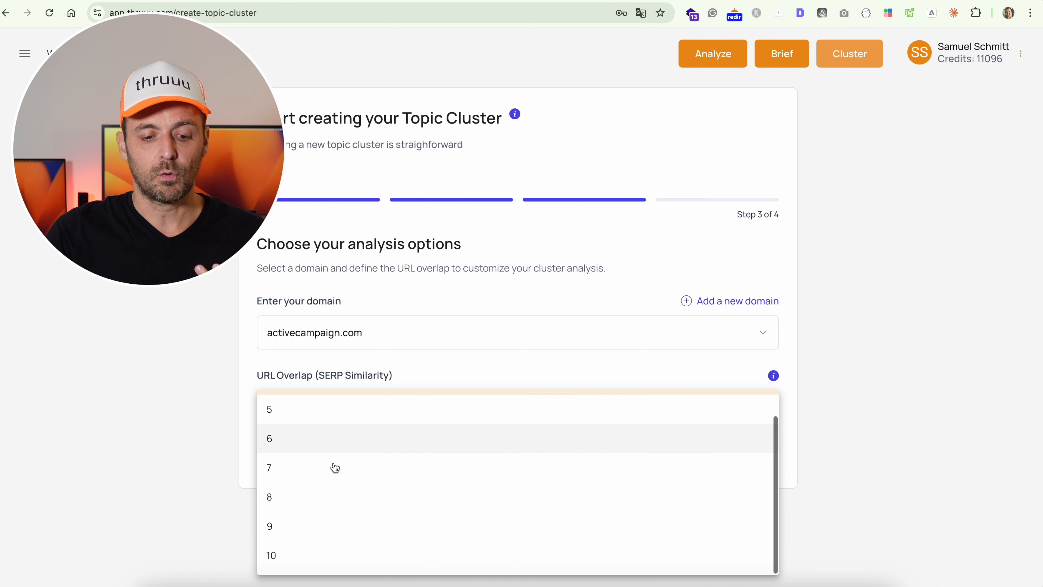
left_click(288, 557)
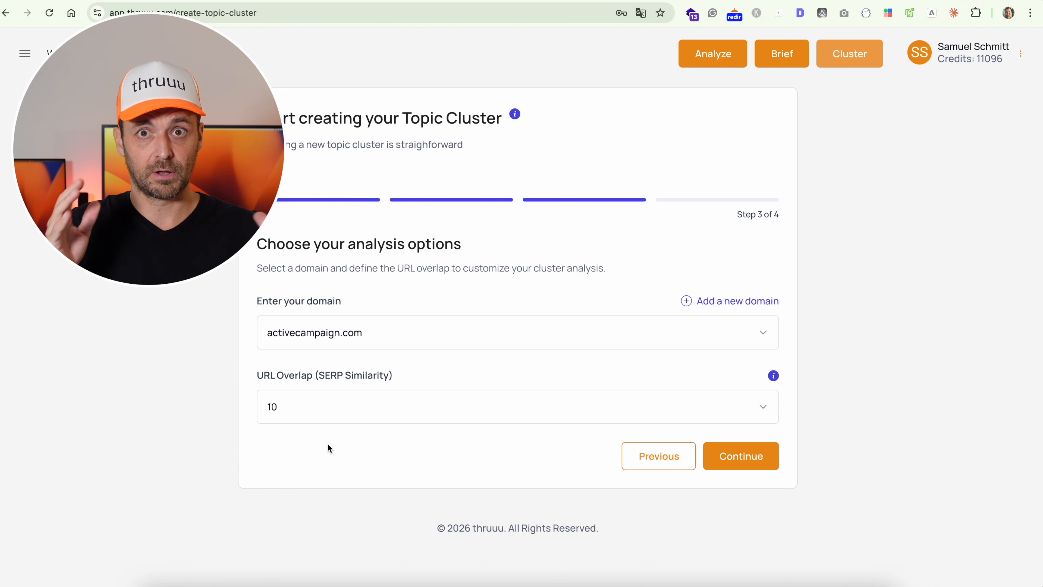
Look through the available URL overlap values and set the SERP similarity to 4.
left_click(319, 407)
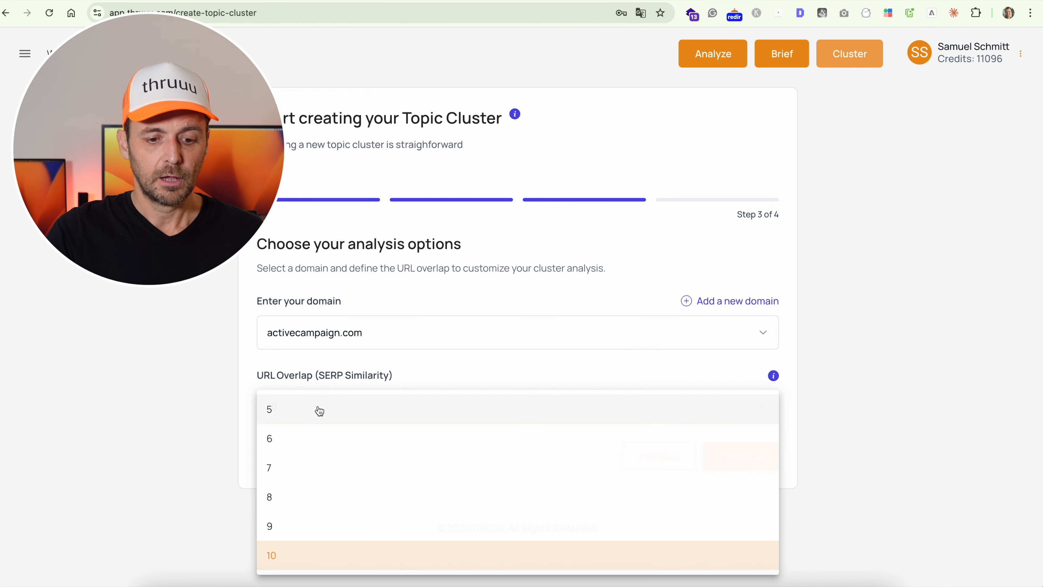
scroll(312, 438, "up", 1)
scroll(309, 440, "down", 1)
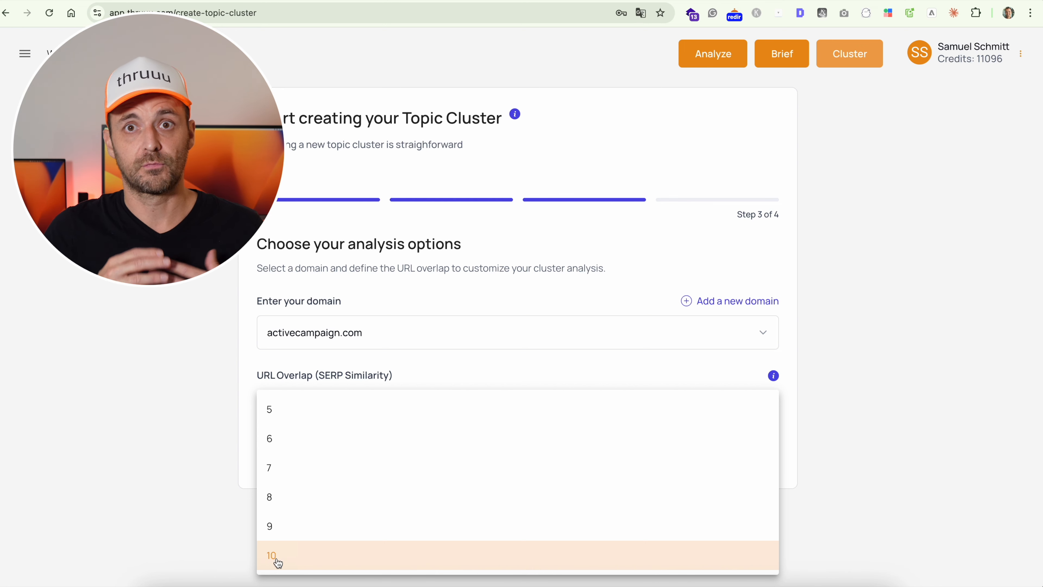
scroll(273, 458, "up", 1)
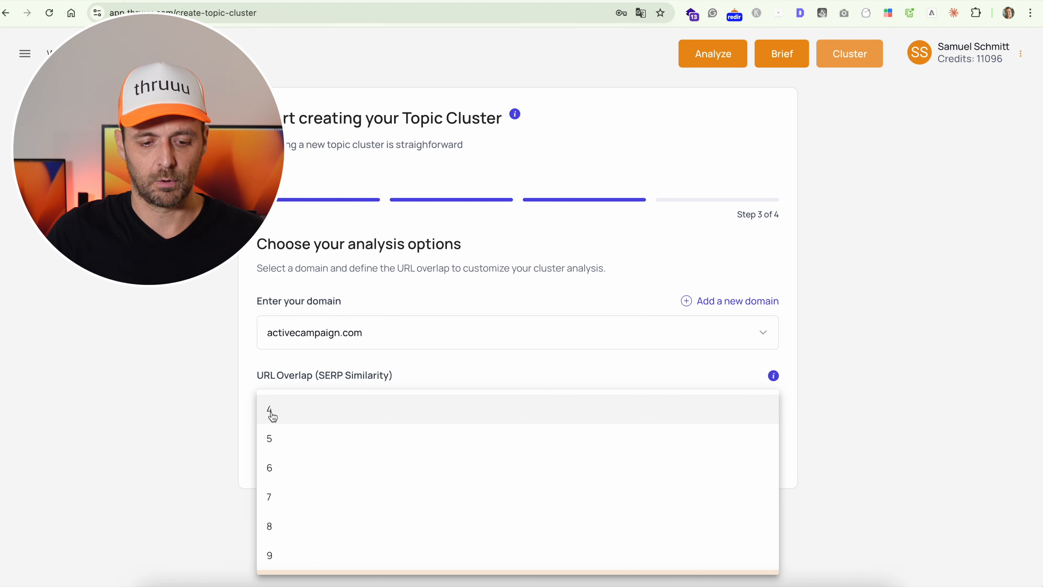
left_click(273, 416)
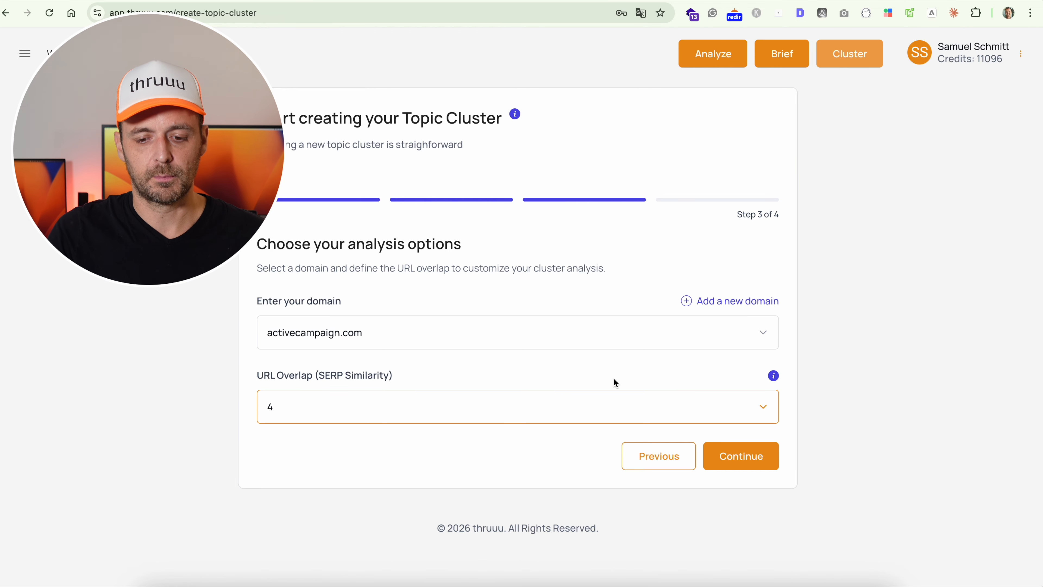
Continue to the final step and review the clustering parameters and the list of keywords for the marketing_automation cluster.
left_click(737, 458)
scroll(657, 319, "down", 2)
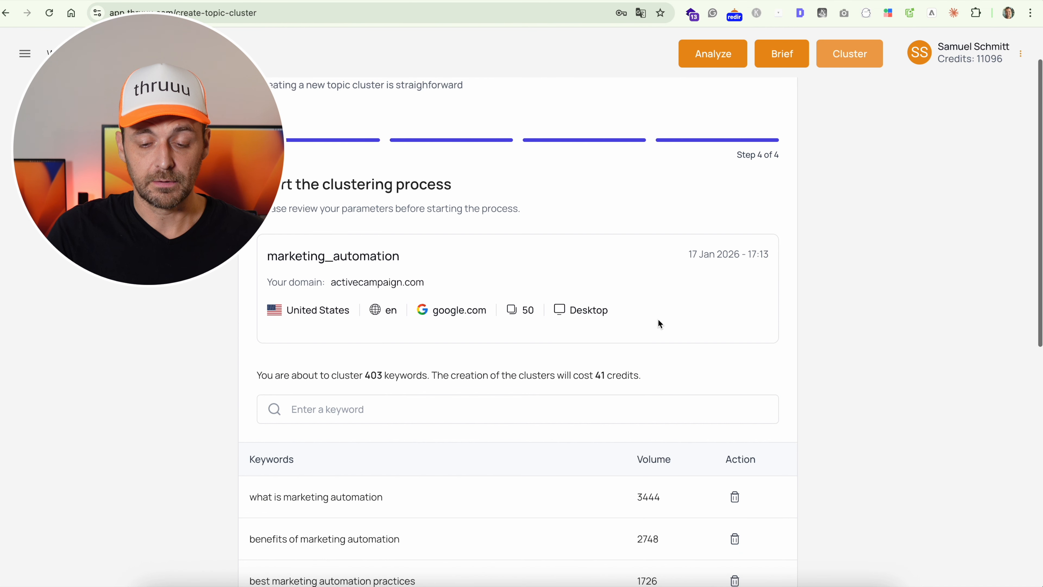
scroll(657, 319, "down", 3)
scroll(658, 325, "down", 5)
scroll(659, 325, "down", 3)
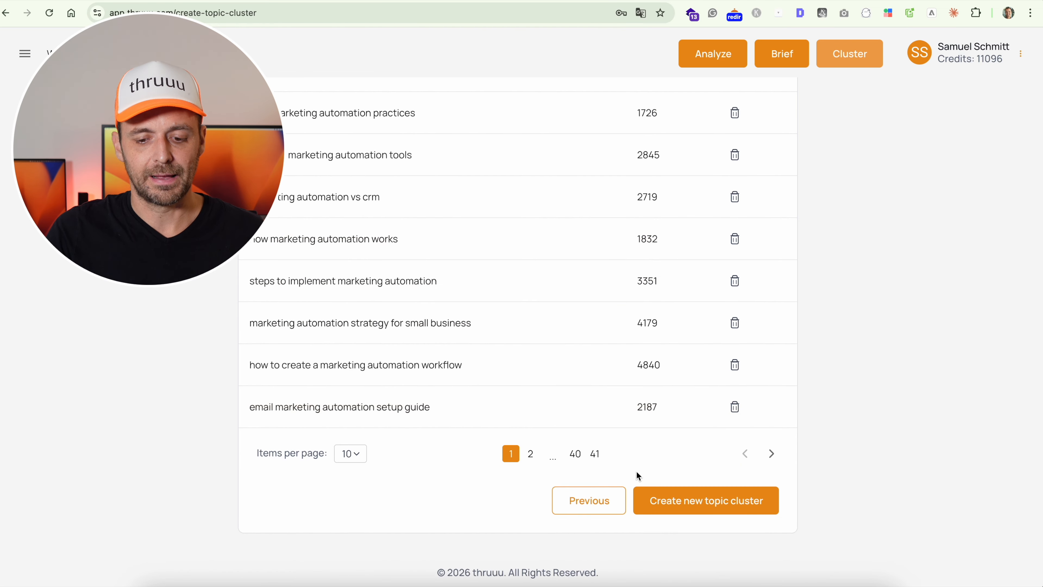